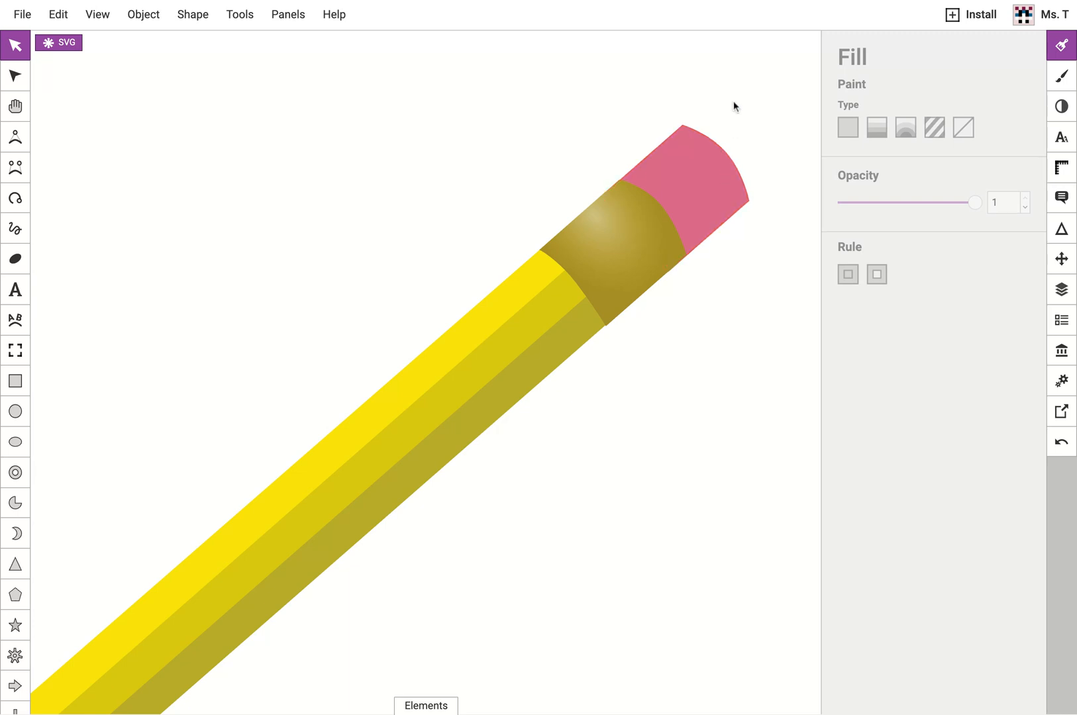
# Place a copy of the pink eraser just below the pencil's end and give it a radial gradient fill.
pyautogui.click(707, 156)
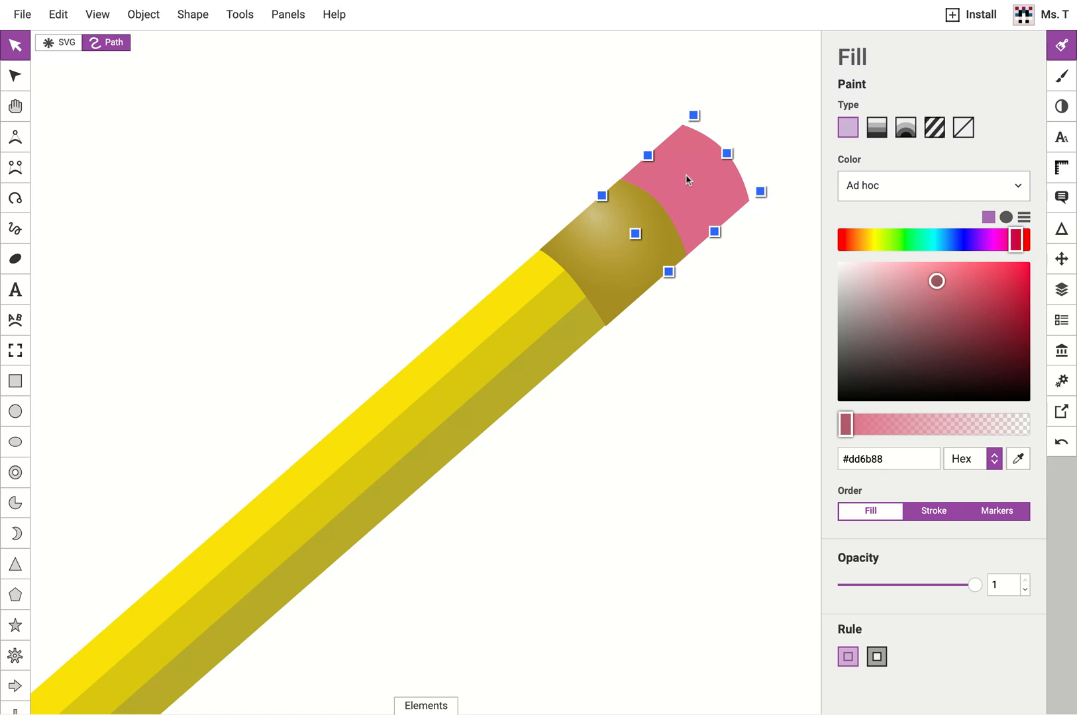
pyautogui.moveTo(688, 181); pyautogui.dragTo(717, 334)
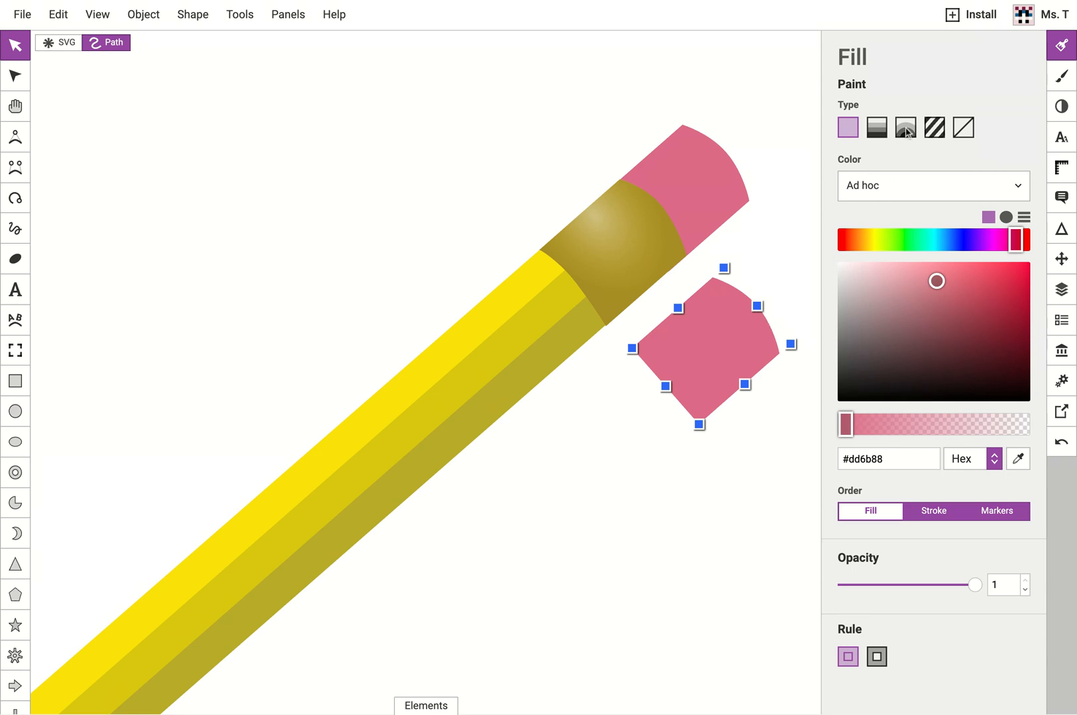
pyautogui.click(906, 128)
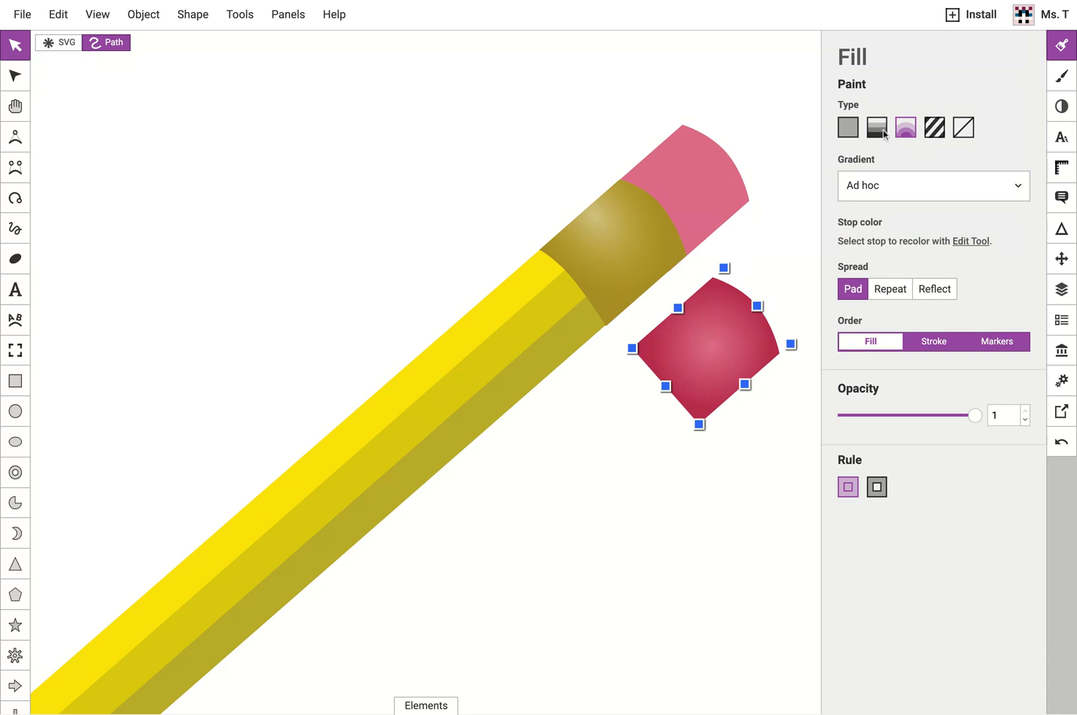
pyautogui.click(882, 134)
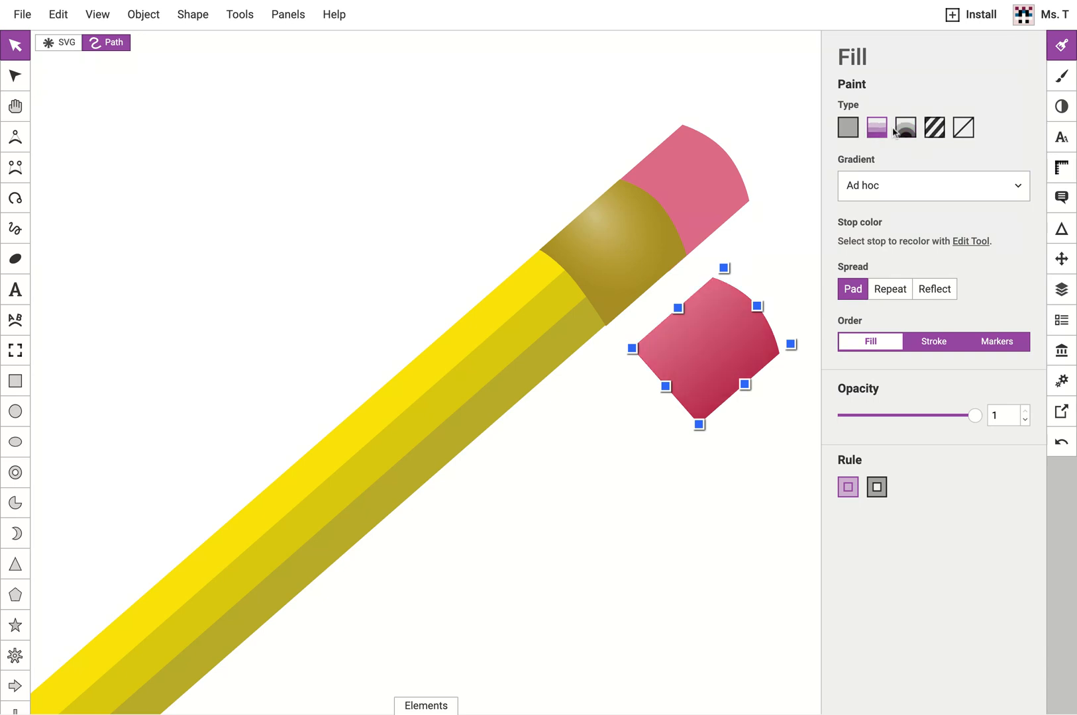
pyautogui.click(899, 130)
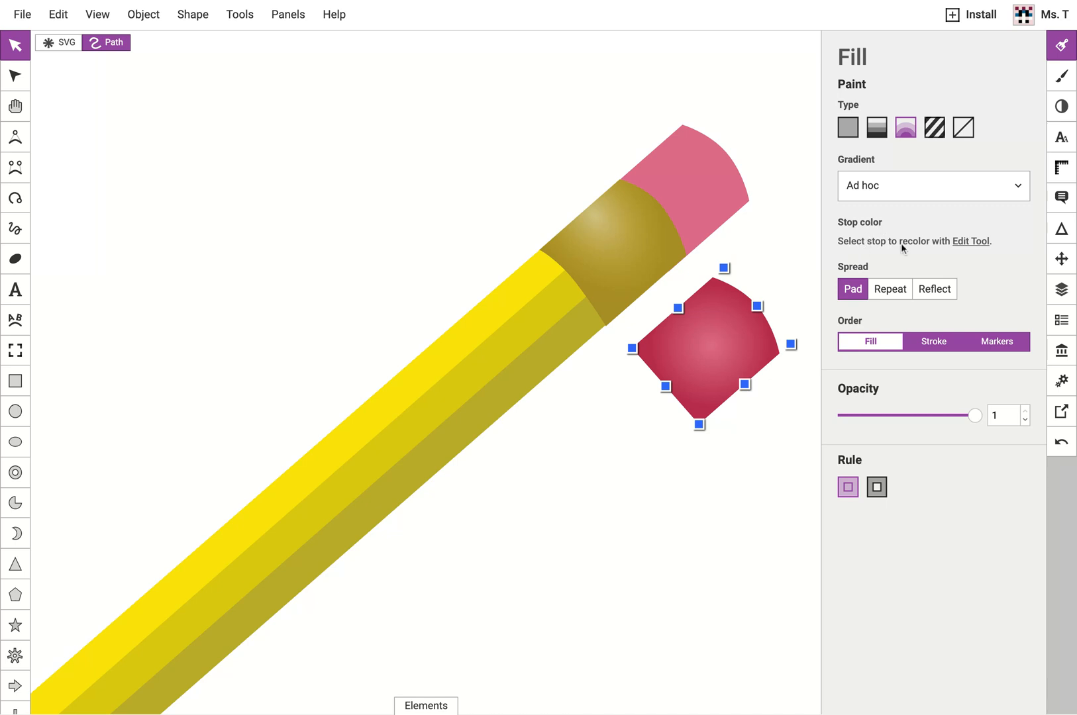
# Move the radial gradient's centre to the eraser copy's upper-left edge and extend its outer stop to the lower-right edge.
pyautogui.click(968, 246)
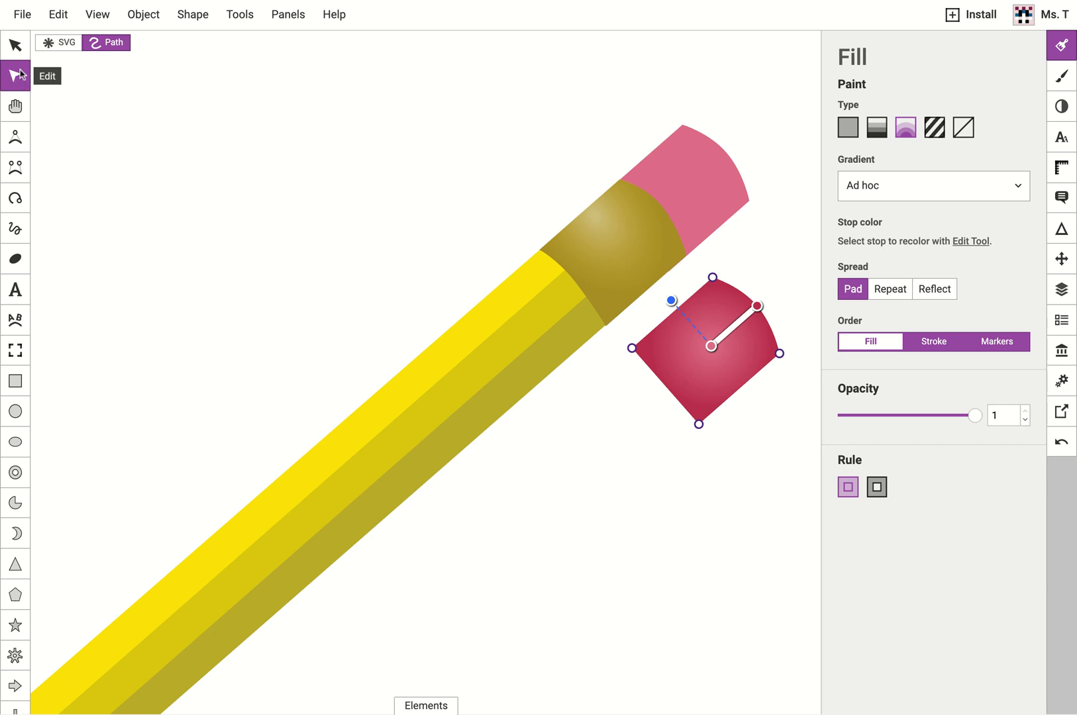
pyautogui.moveTo(672, 301)
pyautogui.mouseDown()
pyautogui.moveTo(735, 290)
pyautogui.moveTo(760, 310)
pyautogui.moveTo(742, 295)
pyautogui.moveTo(660, 313)
pyautogui.moveTo(775, 283)
pyautogui.moveTo(673, 299)
pyautogui.mouseUp()
pyautogui.moveTo(736, 325); pyautogui.dragTo(685, 314)
pyautogui.click(711, 343)
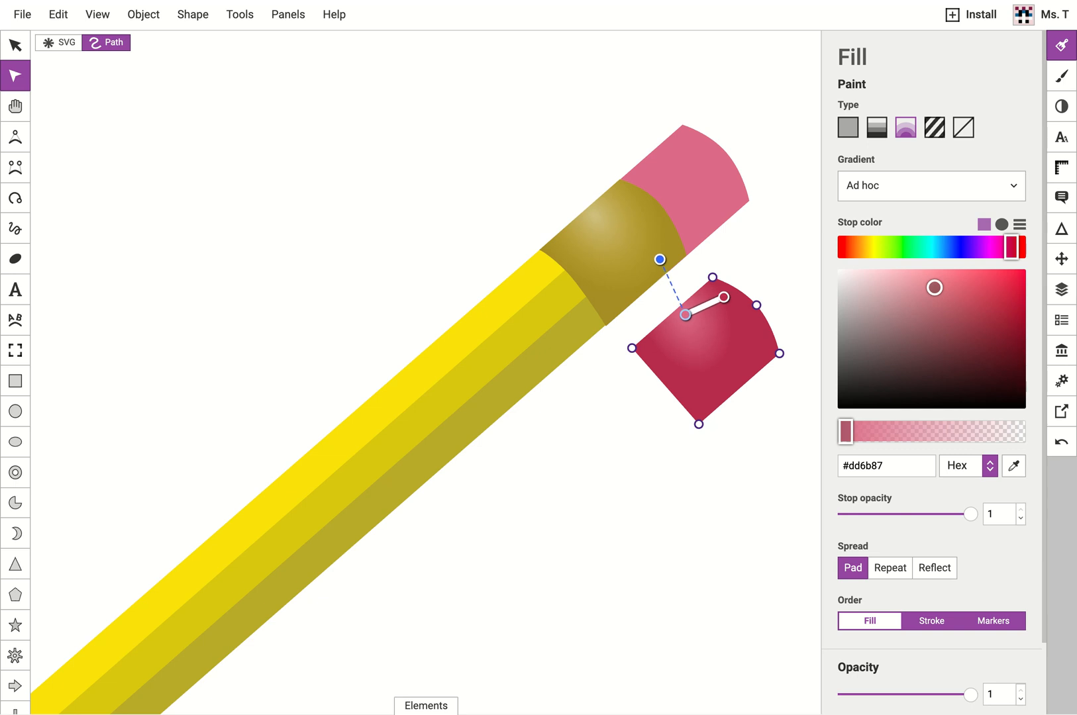
pyautogui.click(724, 299)
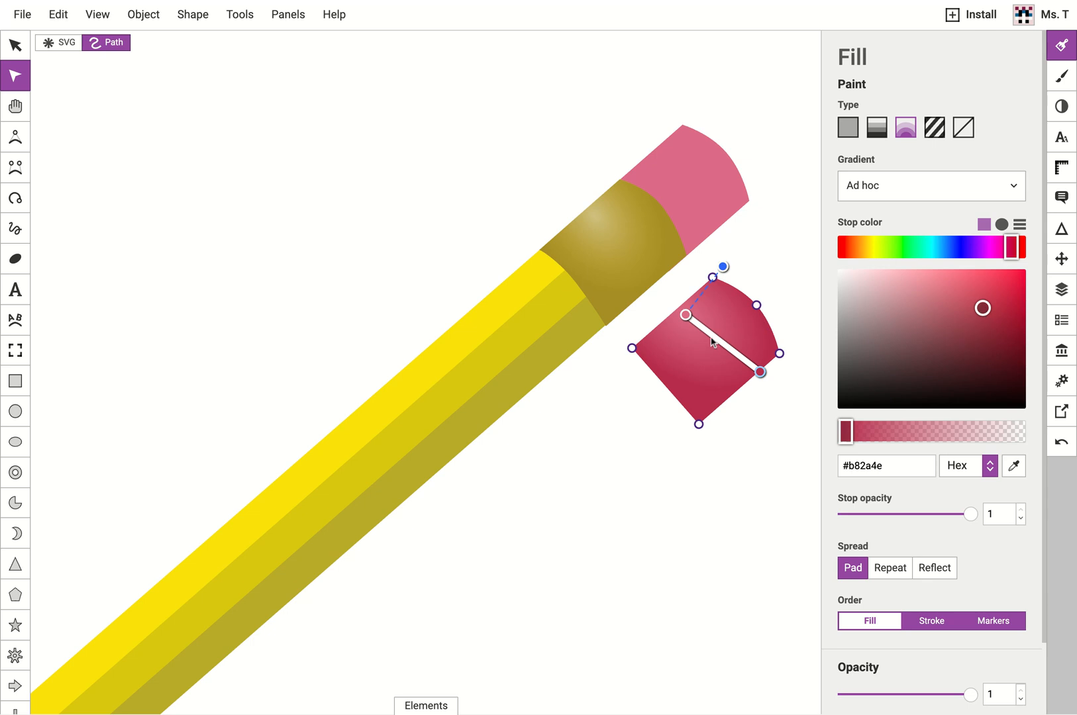
# Recolour the gradient's inner stop on the eraser copy to pale pink #f0d6dc.
pyautogui.click(687, 316)
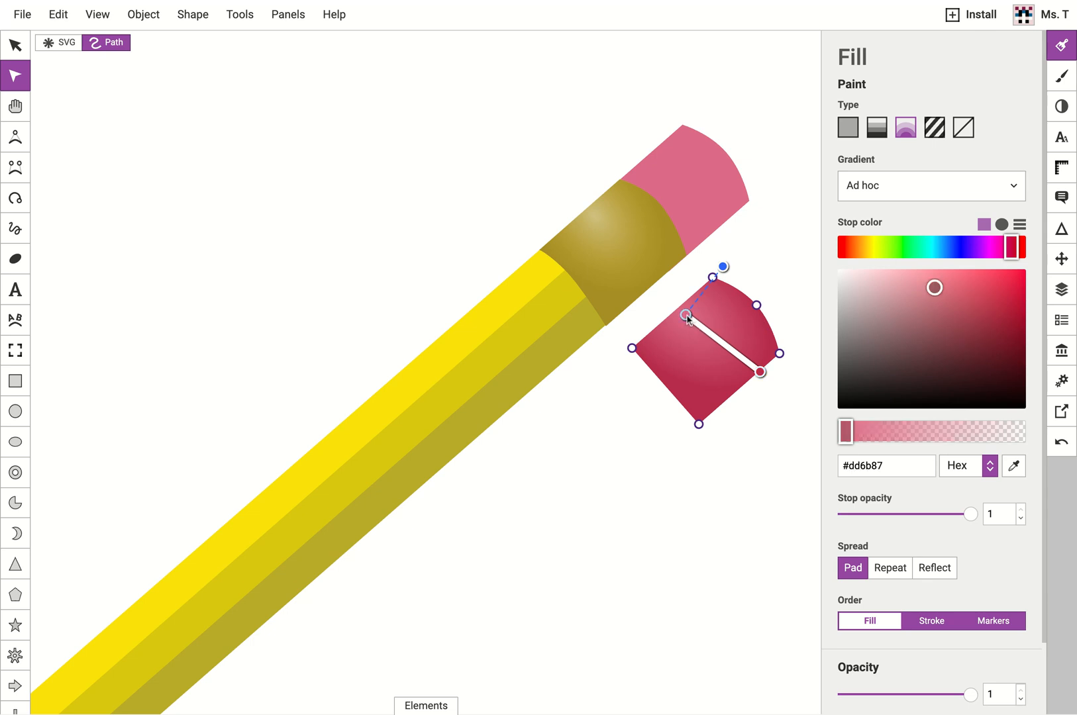
pyautogui.click(760, 372)
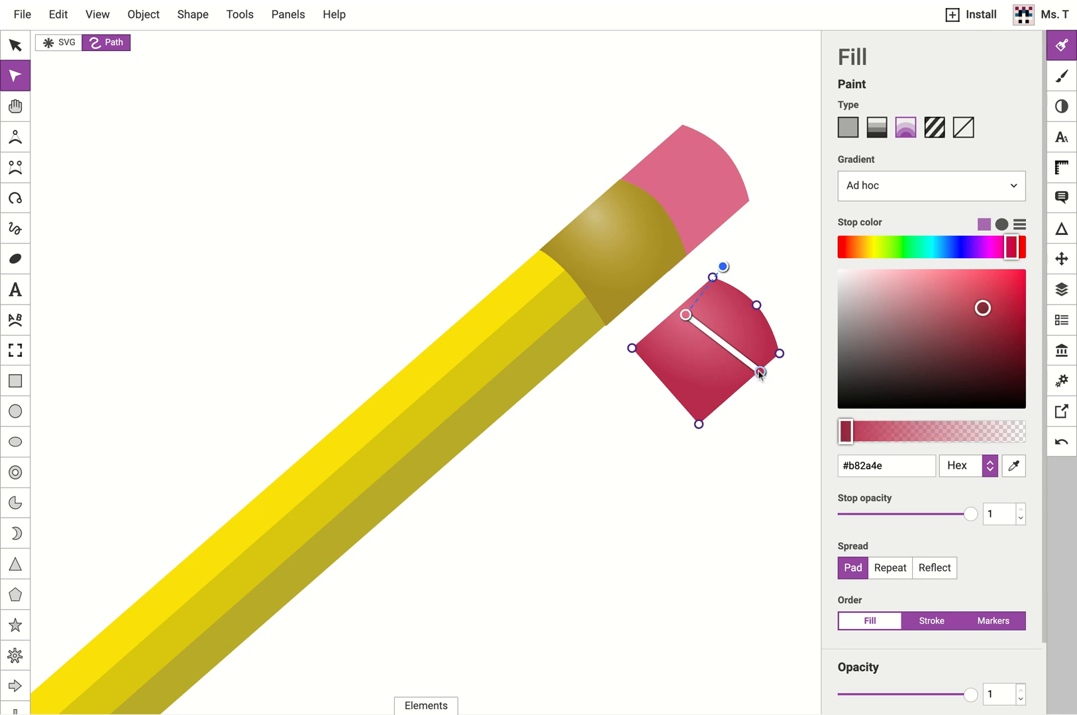
pyautogui.click(686, 316)
pyautogui.moveTo(885, 295); pyautogui.dragTo(854, 283)
pyautogui.click(869, 284)
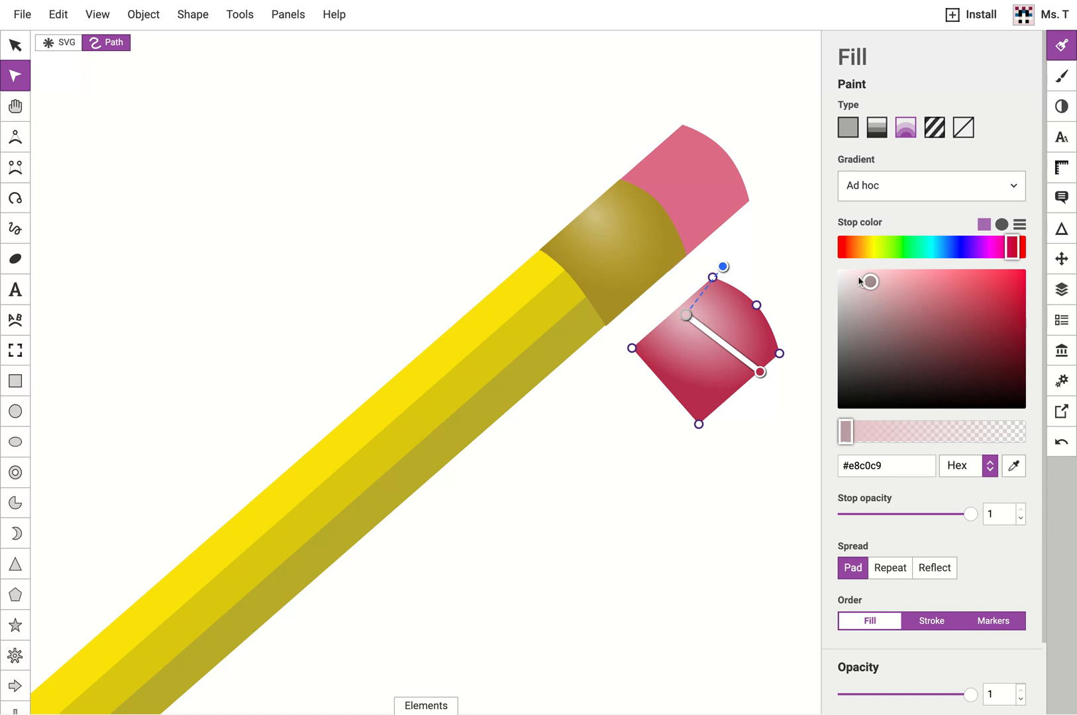
pyautogui.click(859, 281)
# Move the gradient's dark outer stop slightly upward and make it about one-third transparent.
pyautogui.moveTo(761, 372)
pyautogui.mouseDown()
pyautogui.moveTo(774, 383)
pyautogui.moveTo(755, 342)
pyautogui.moveTo(762, 373)
pyautogui.moveTo(760, 357)
pyautogui.mouseUp()
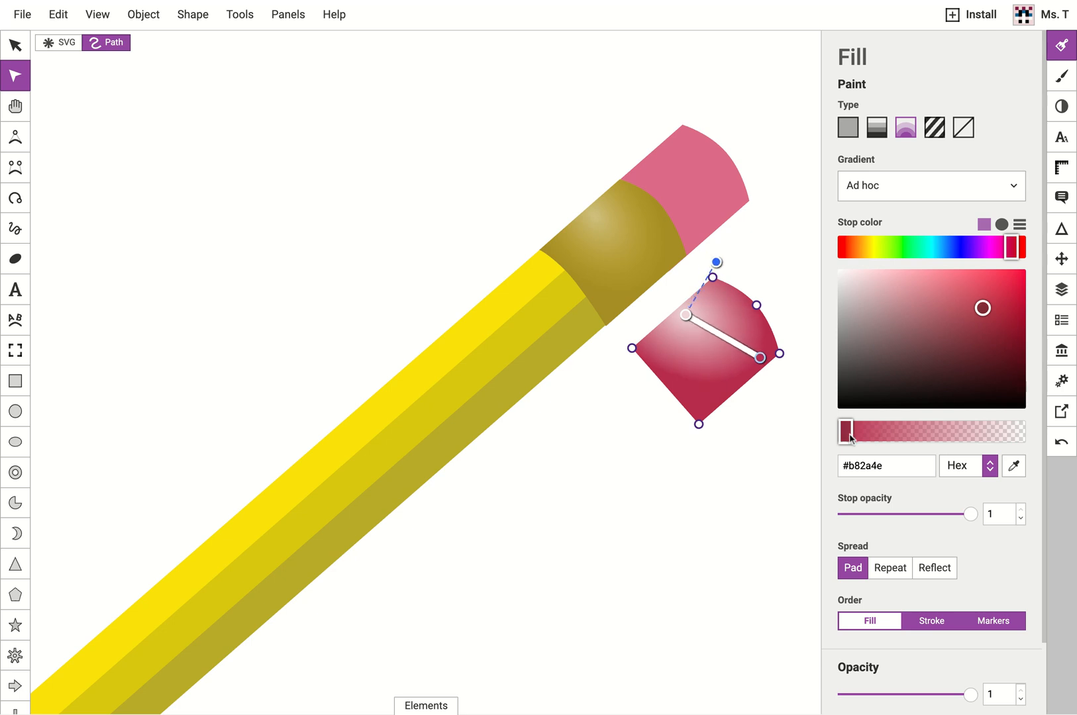
pyautogui.moveTo(846, 434); pyautogui.dragTo(904, 432)
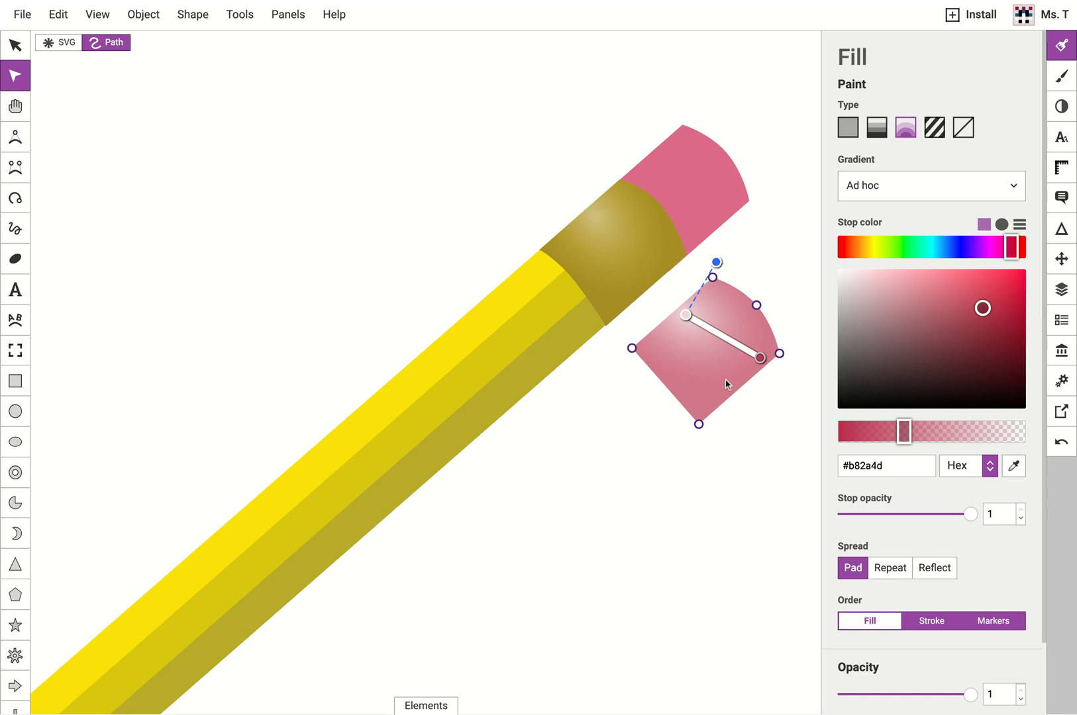
# Move the gradient eraser copy onto the pencil's pink eraser and open the arrangement options.
pyautogui.click(18, 45)
pyautogui.moveTo(700, 344)
pyautogui.mouseDown()
pyautogui.moveTo(727, 215)
pyautogui.moveTo(686, 179)
pyautogui.moveTo(669, 192)
pyautogui.moveTo(689, 242)
pyautogui.moveTo(703, 197)
pyautogui.moveTo(708, 209)
pyautogui.mouseUp()
pyautogui.click(675, 148)
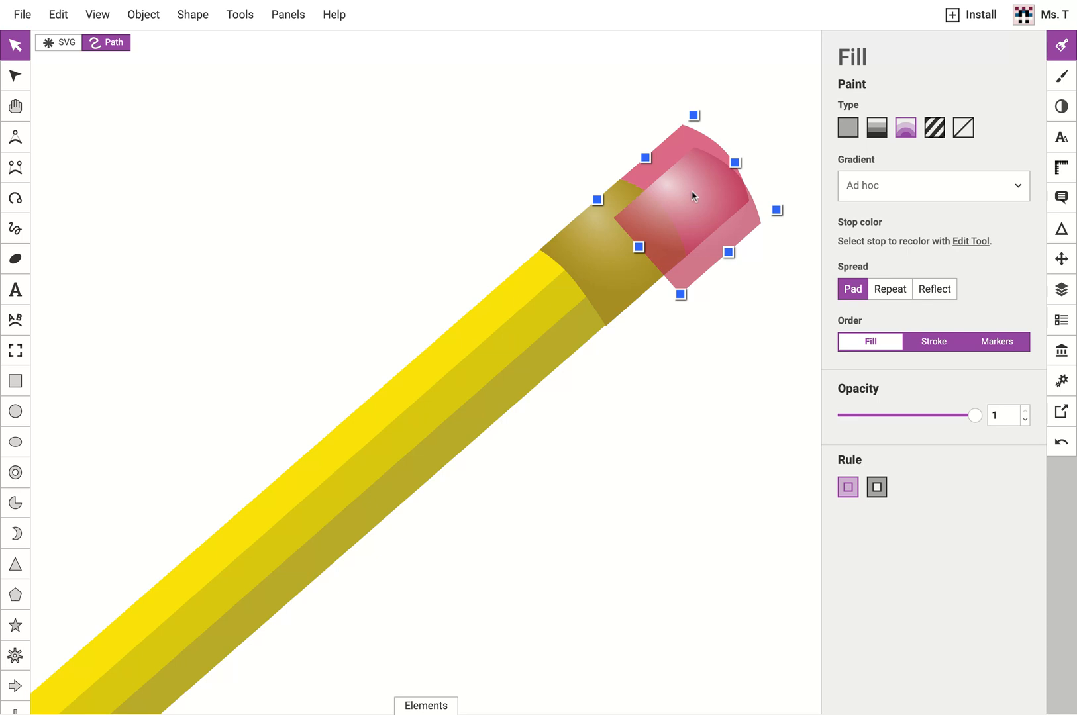
pyautogui.rightClick(692, 195)
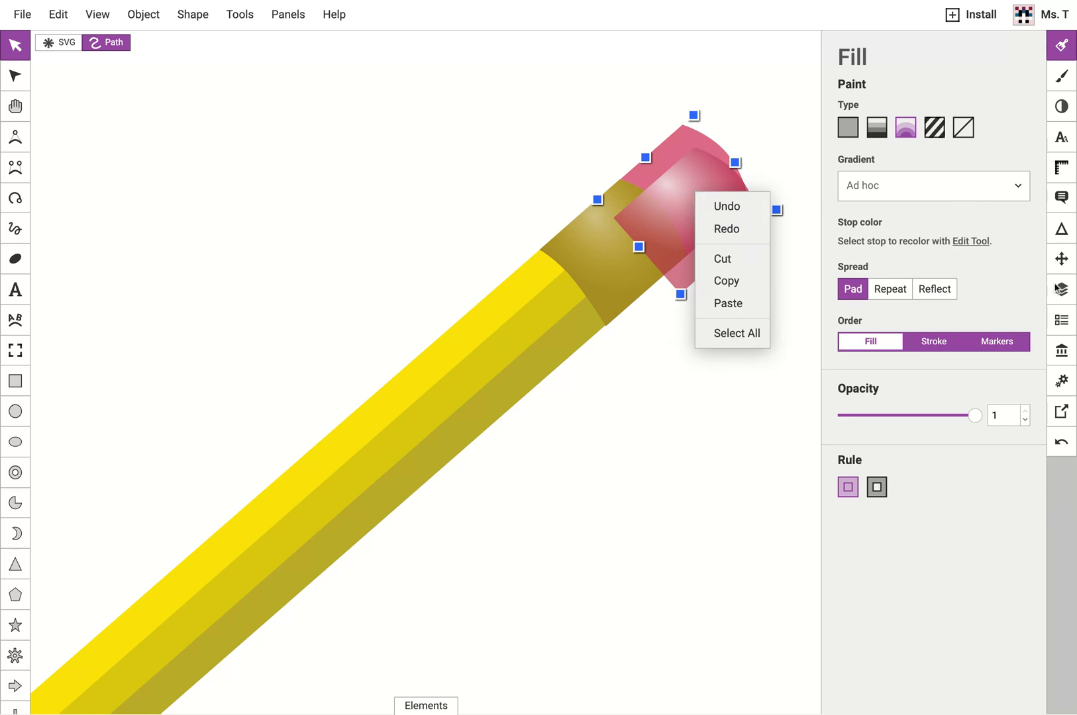
pyautogui.click(1061, 260)
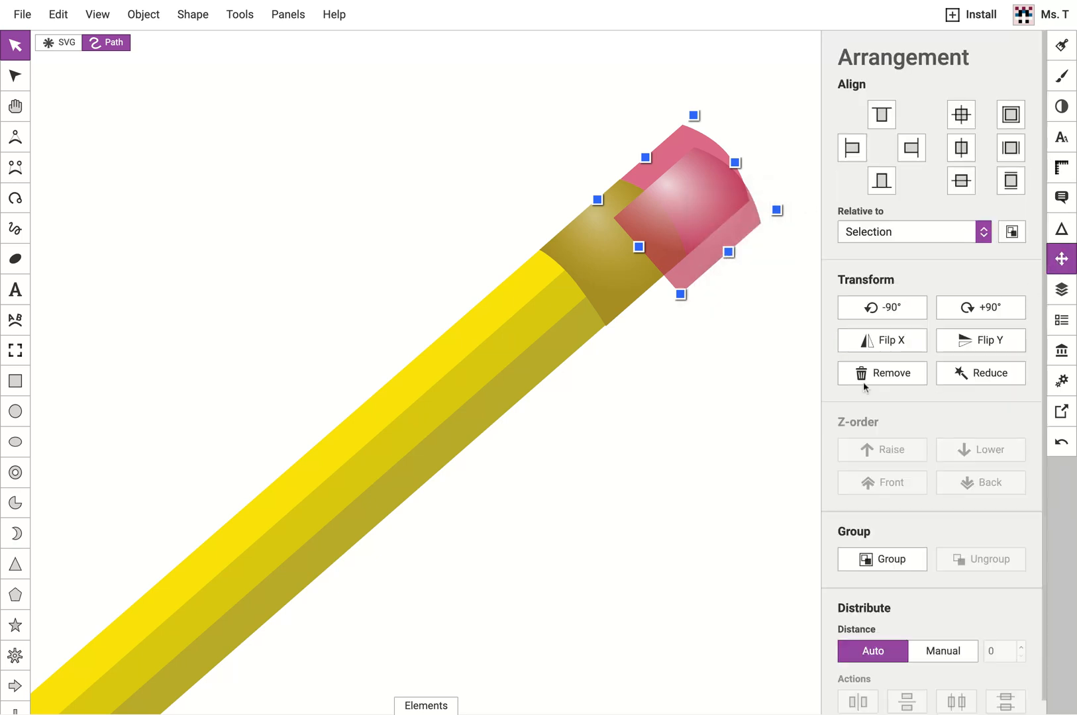
# Lower the gradient eraser copy in the stacking order to put it behind the gold ferrule.
pyautogui.click(741, 127)
pyautogui.click(702, 165)
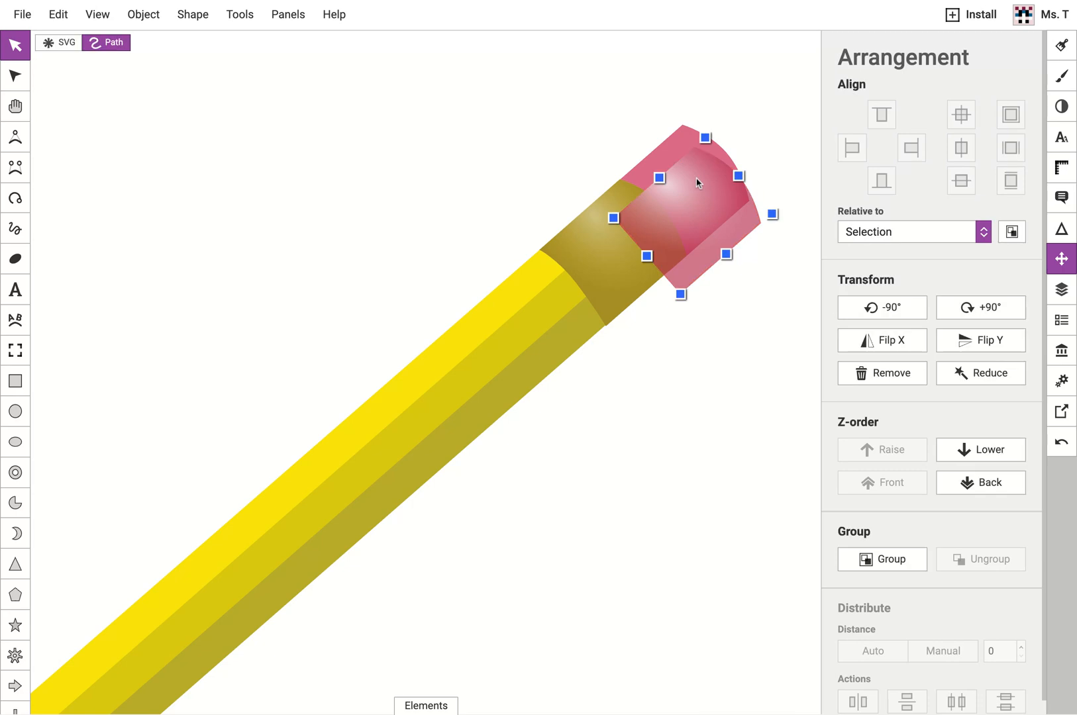
pyautogui.keyDown('shift'); pyautogui.click(677, 147); pyautogui.keyUp('shift')
pyautogui.click(774, 364)
pyautogui.click(630, 279)
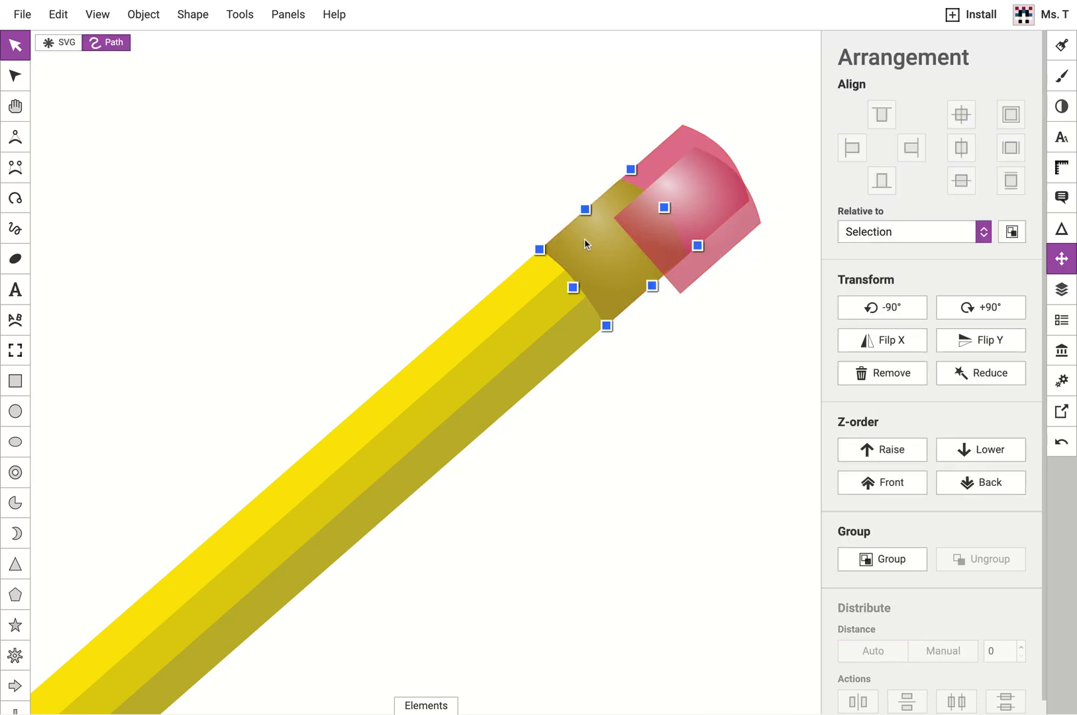
pyautogui.click(738, 284)
pyautogui.moveTo(716, 205)
pyautogui.mouseDown()
pyautogui.moveTo(760, 127)
pyautogui.moveTo(730, 219)
pyautogui.moveTo(713, 228)
pyautogui.mouseUp()
pyautogui.click(980, 451)
pyautogui.click(999, 457)
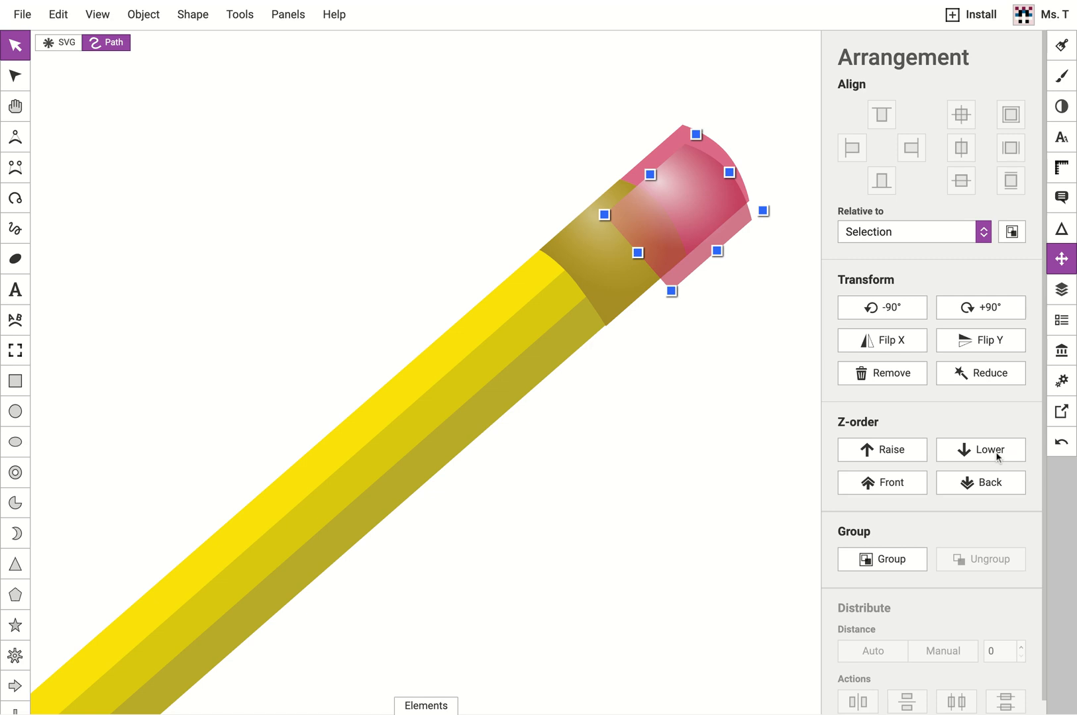
# Nudge the gradient eraser copy until its outline matches the original eraser, and deselect it.
pyautogui.moveTo(702, 211); pyautogui.dragTo(699, 198)
pyautogui.hotkey('shift', 'Up')
pyautogui.press('Right')
pyautogui.press('Right')
pyautogui.press('Up')
pyautogui.press('Down')
pyautogui.press('Left')
pyautogui.press('Left')
pyautogui.press('Up')
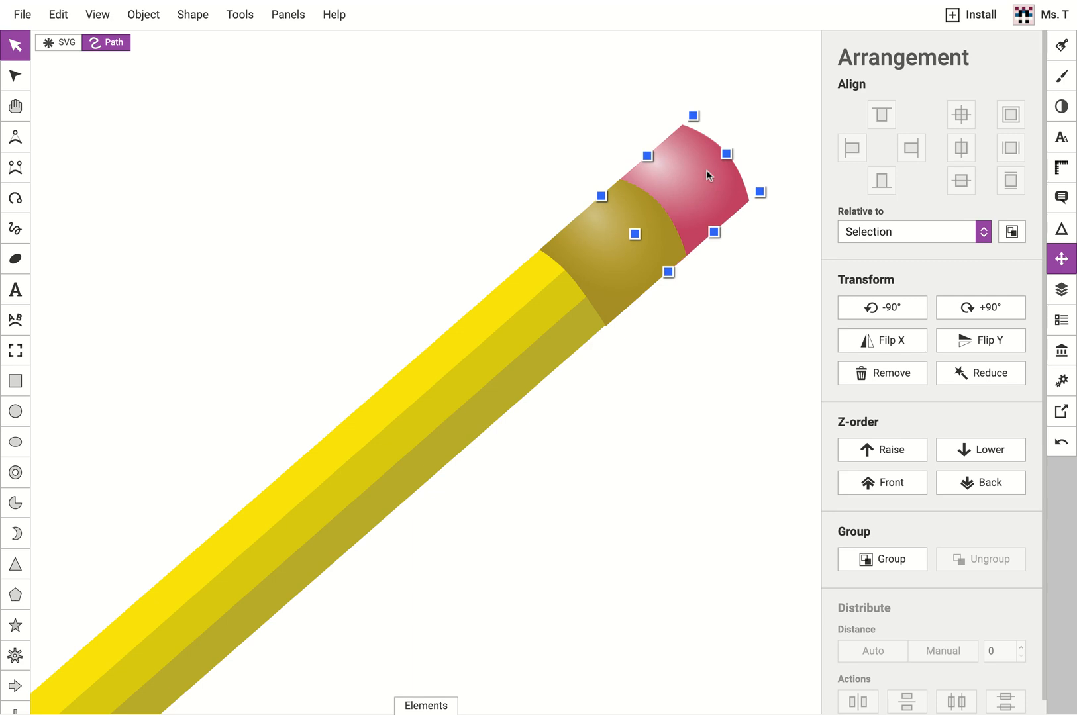
pyautogui.click(782, 217)
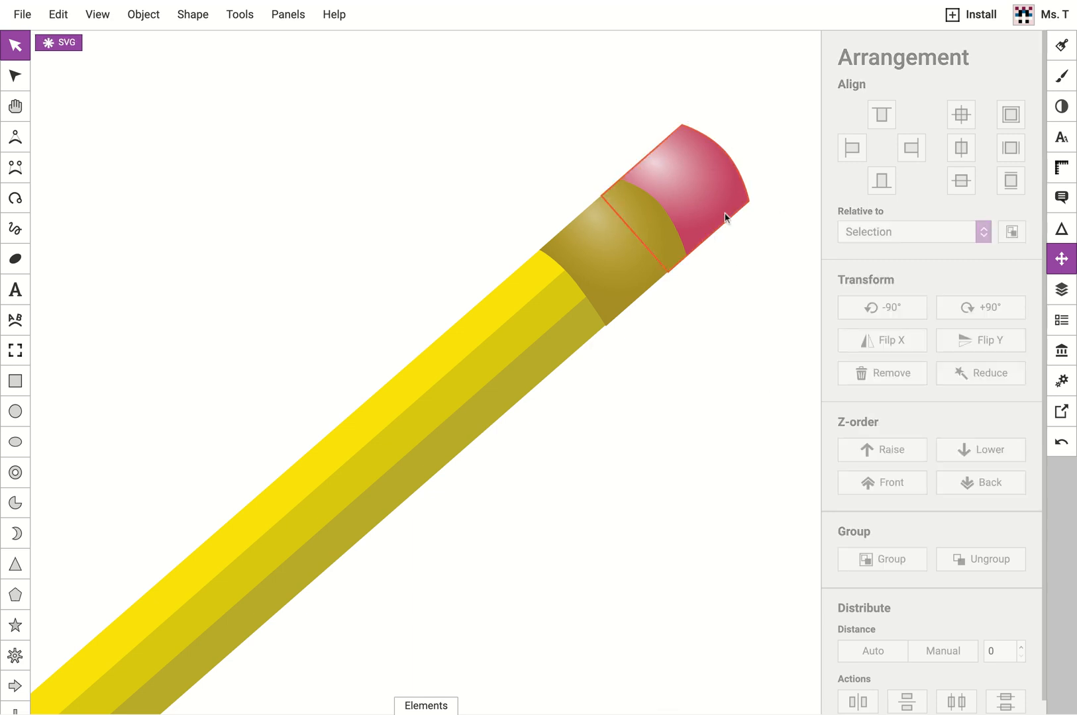
# Edit the eraser's radial gradient and shift its pale centre slightly toward the upper-right tip.
pyautogui.click(686, 191)
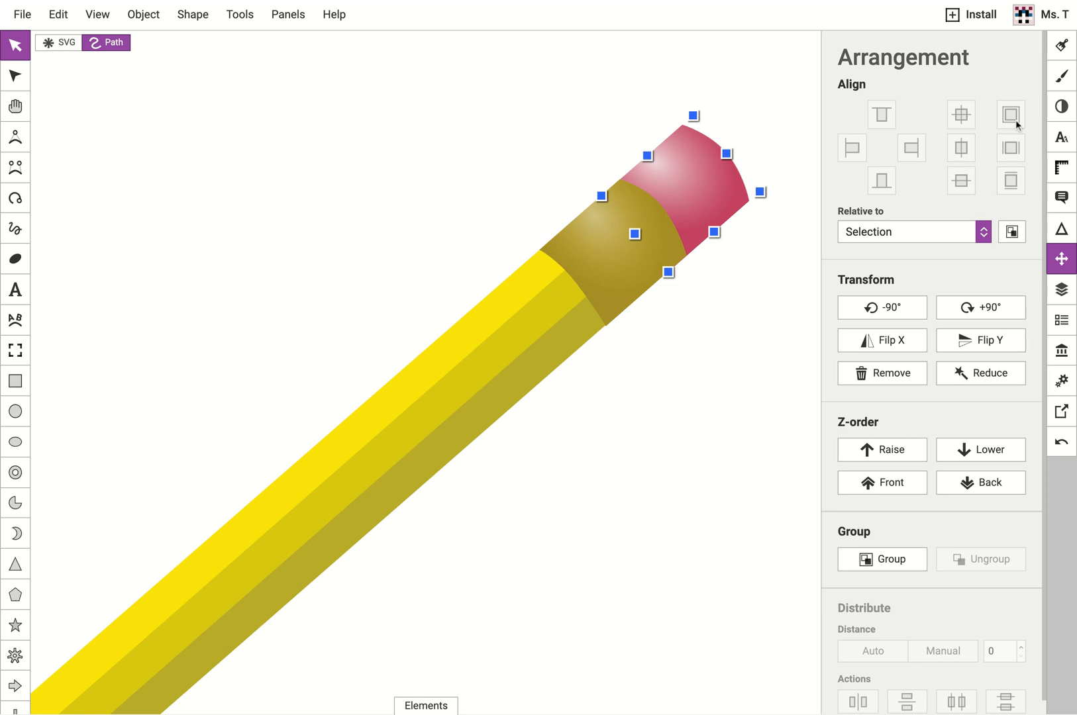
pyautogui.click(1062, 45)
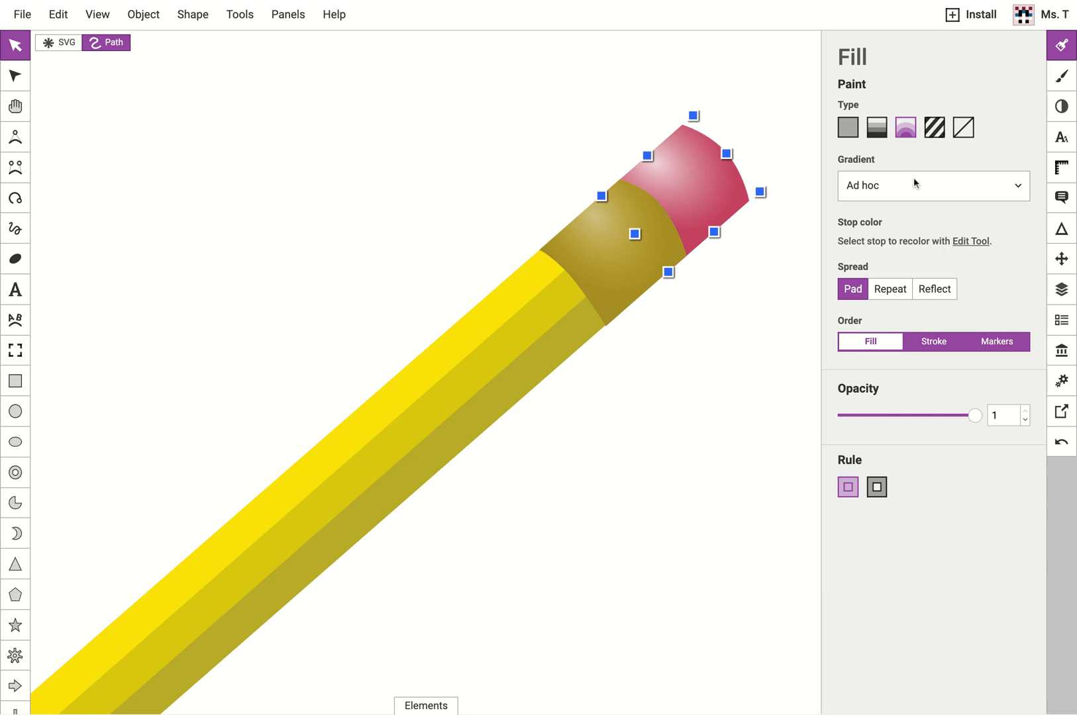
pyautogui.click(971, 242)
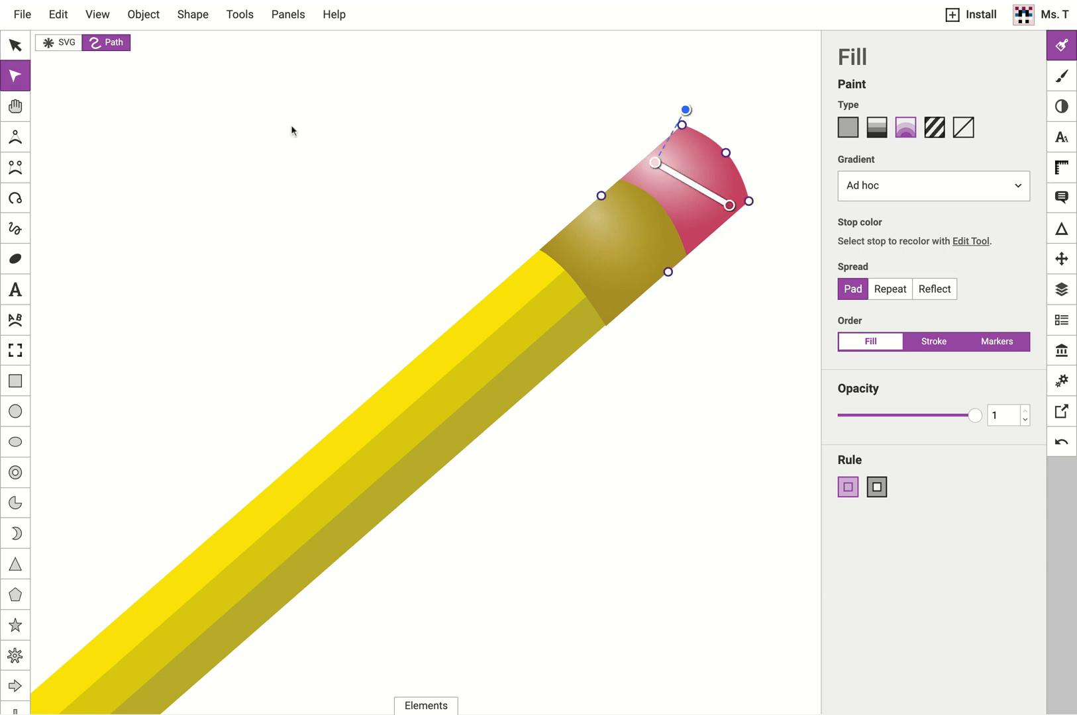
pyautogui.click(28, 51)
pyautogui.click(18, 77)
pyautogui.moveTo(656, 169)
pyautogui.mouseDown()
pyautogui.moveTo(680, 140)
pyautogui.moveTo(638, 178)
pyautogui.moveTo(662, 156)
pyautogui.mouseUp()
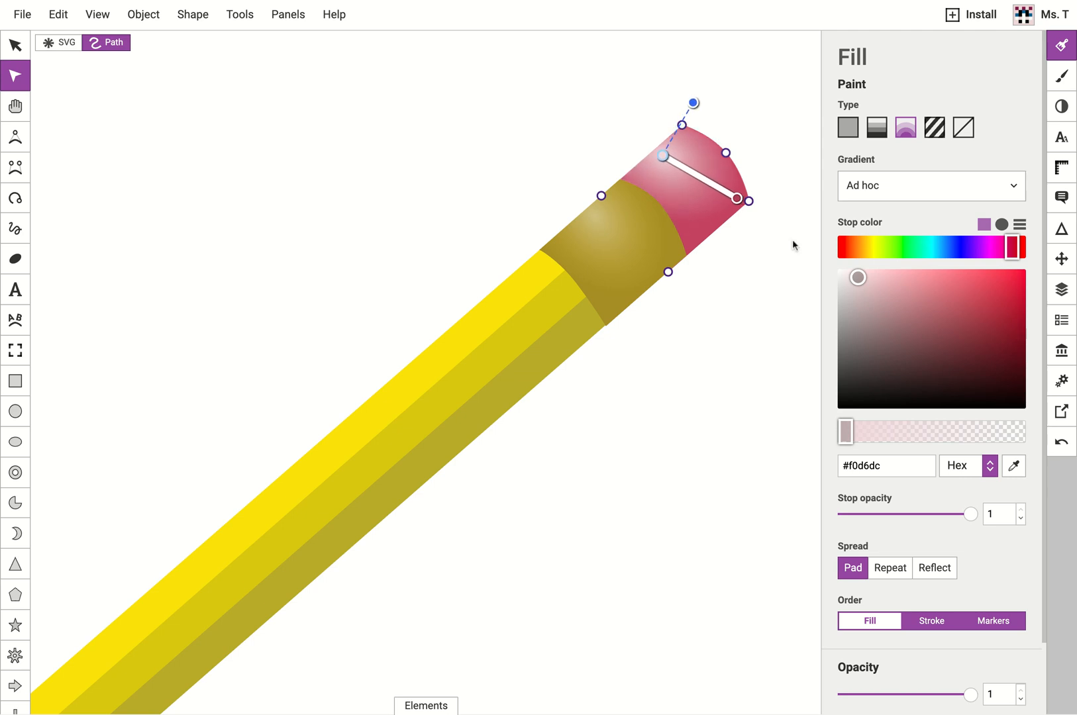
# Make the gradient's pale inner stop about one-third transparent and compare it with the dark outer stop.
pyautogui.click(853, 432)
pyautogui.moveTo(853, 433); pyautogui.dragTo(899, 433)
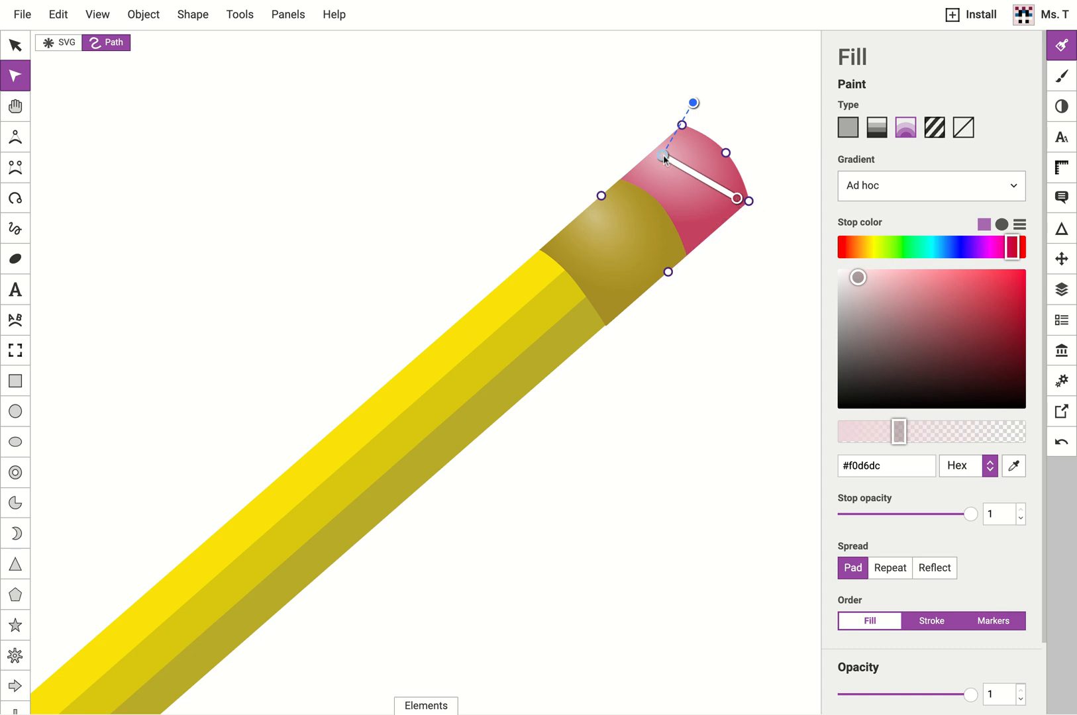
pyautogui.click(738, 198)
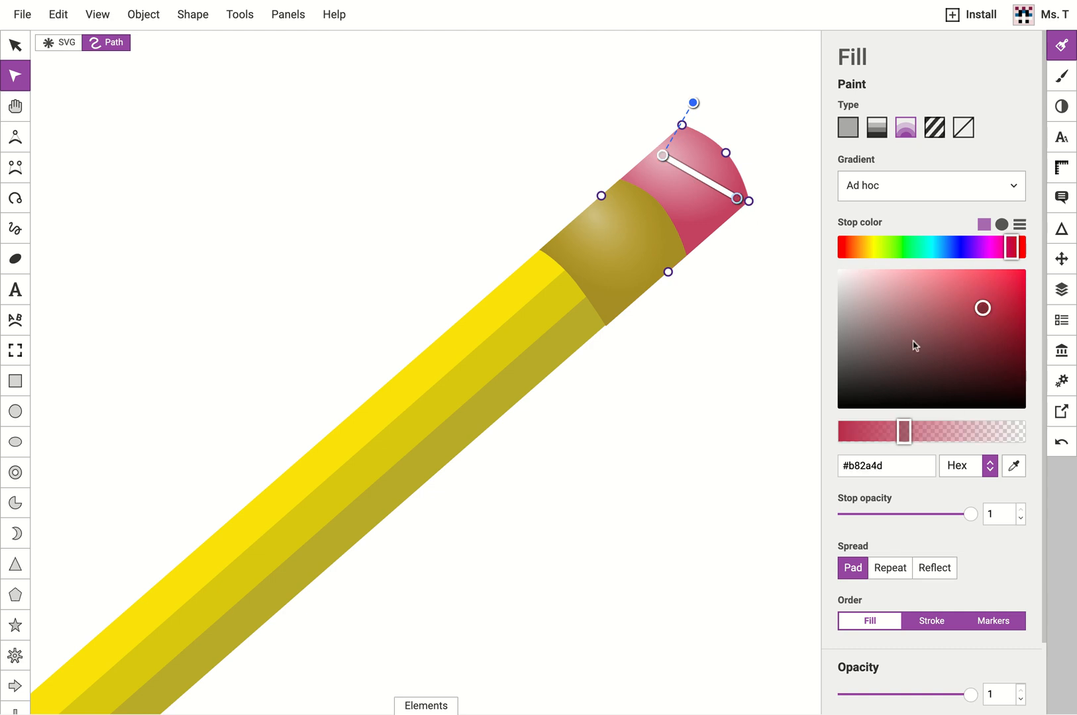
pyautogui.click(662, 156)
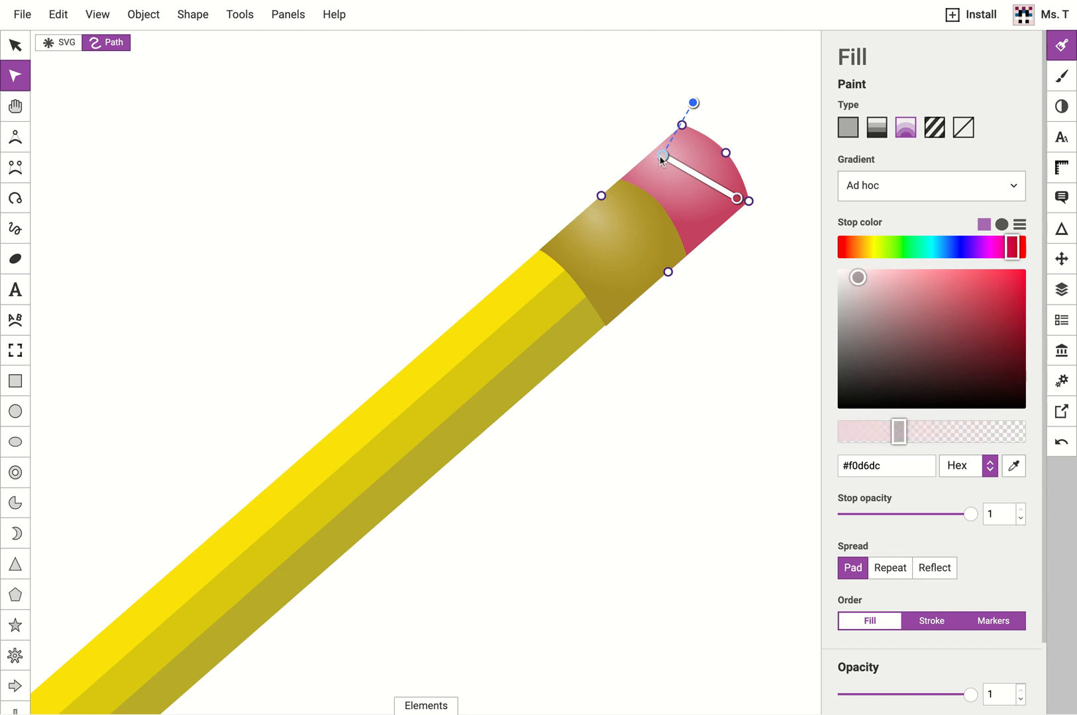
pyautogui.click(738, 200)
pyautogui.click(663, 157)
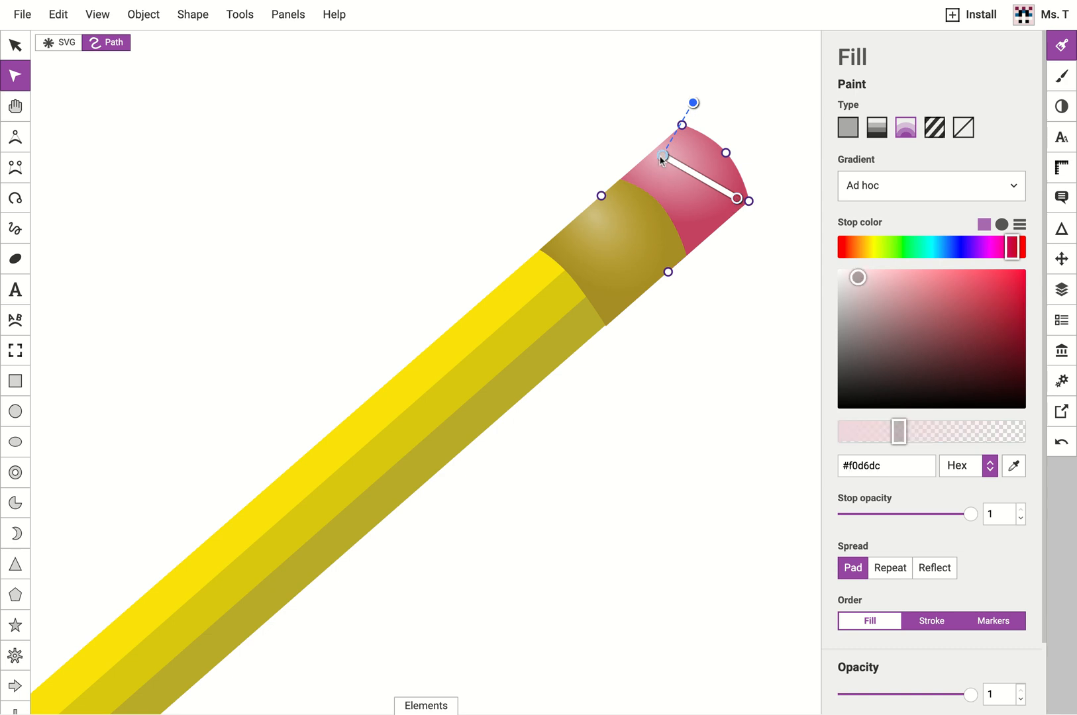